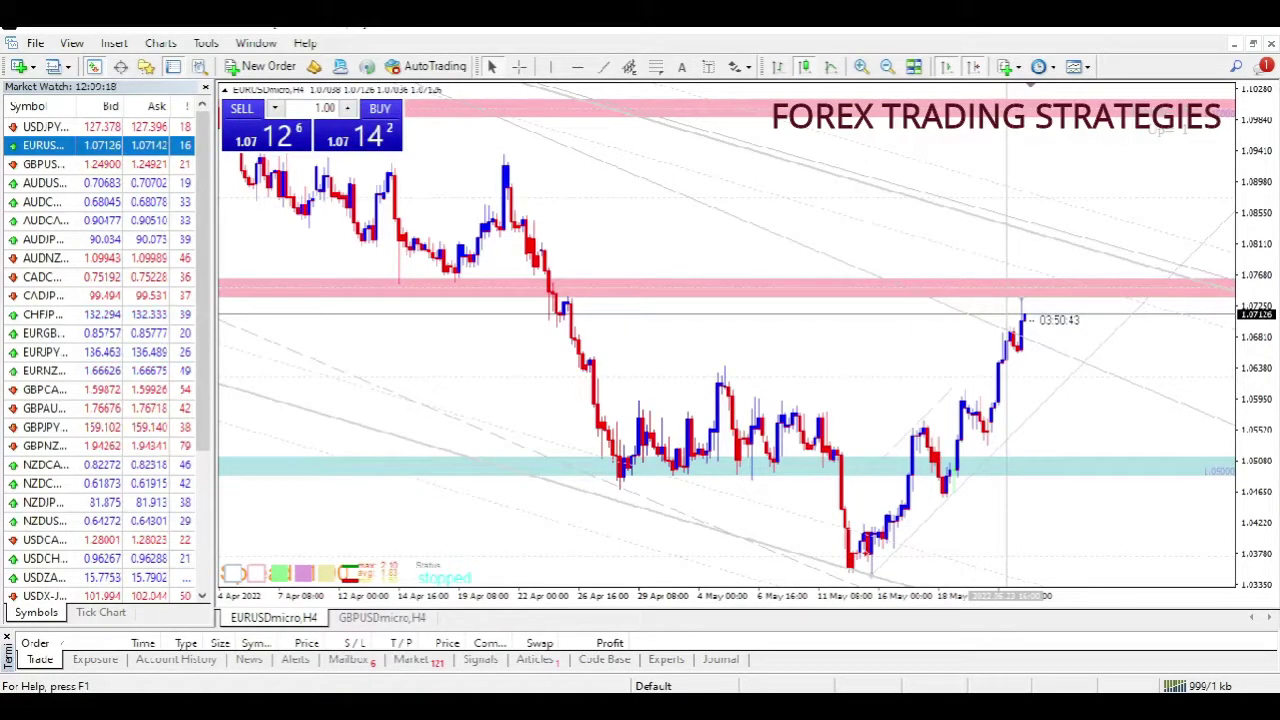
# Drag the EURUSD H4 price axis down so the pink zone near 1.10 and the teal zone fit
pyautogui.moveTo(1273, 157); pyautogui.dragTo(1258, 203)
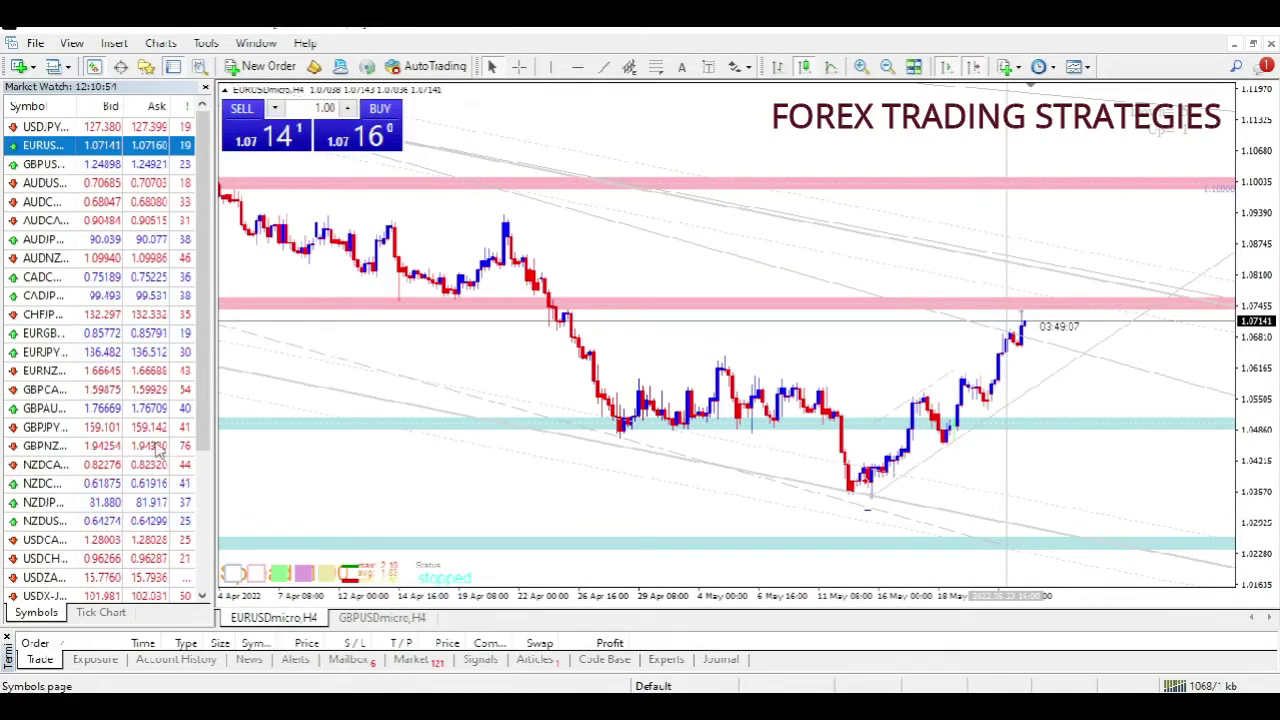
# Chart USDX-JUN22 with a compressed price scale to review its zones, then return to EURUSD
pyautogui.click(40, 596)
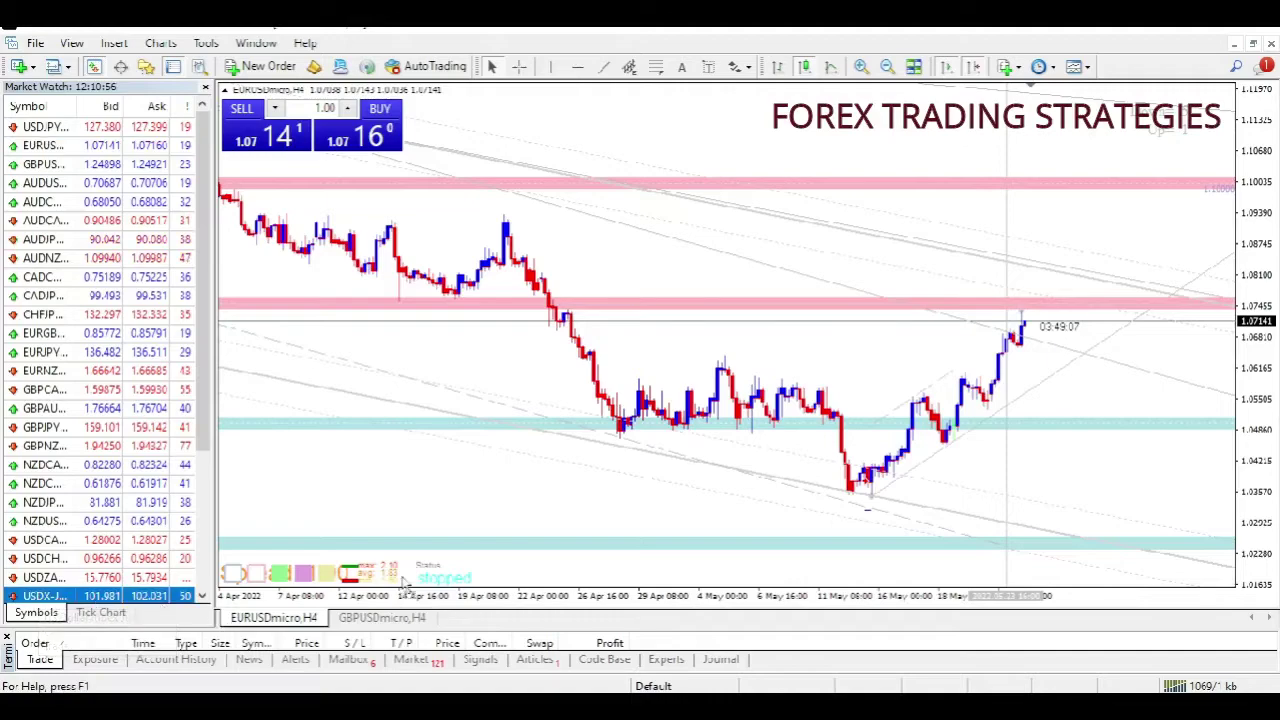
pyautogui.moveTo(405, 583); pyautogui.dragTo(766, 323)
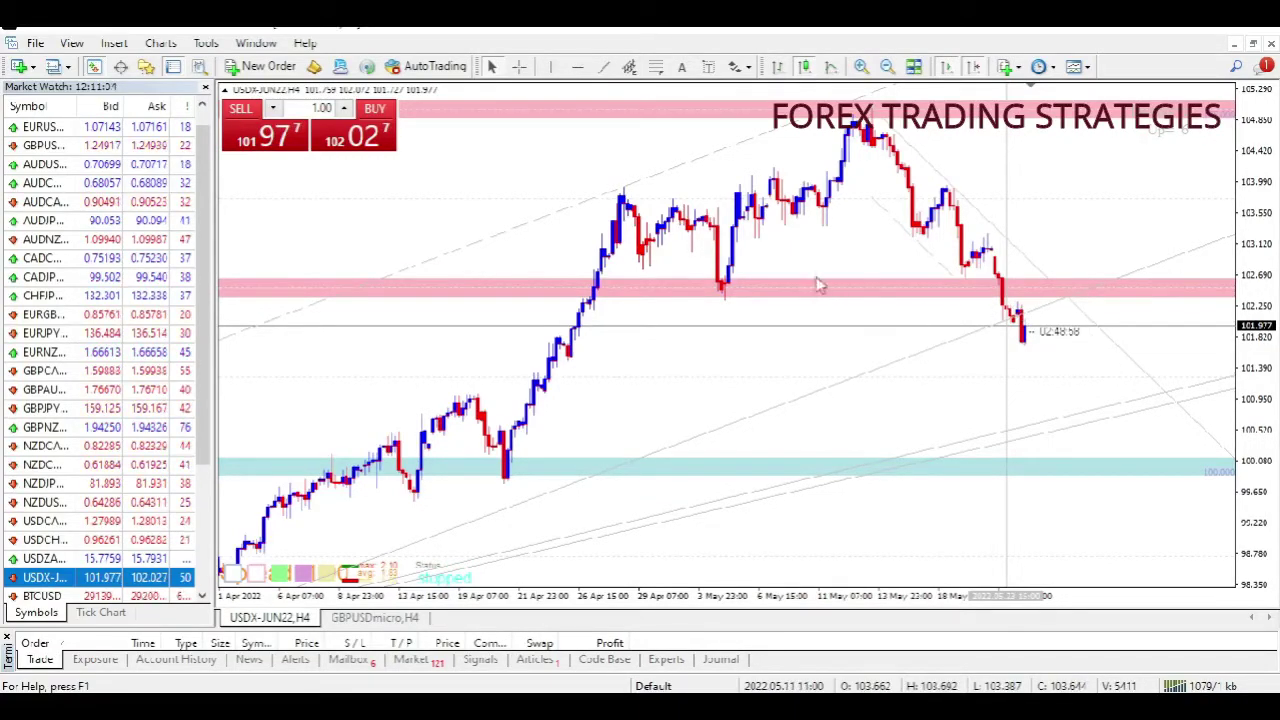
pyautogui.moveTo(1258, 185); pyautogui.dragTo(1258, 230)
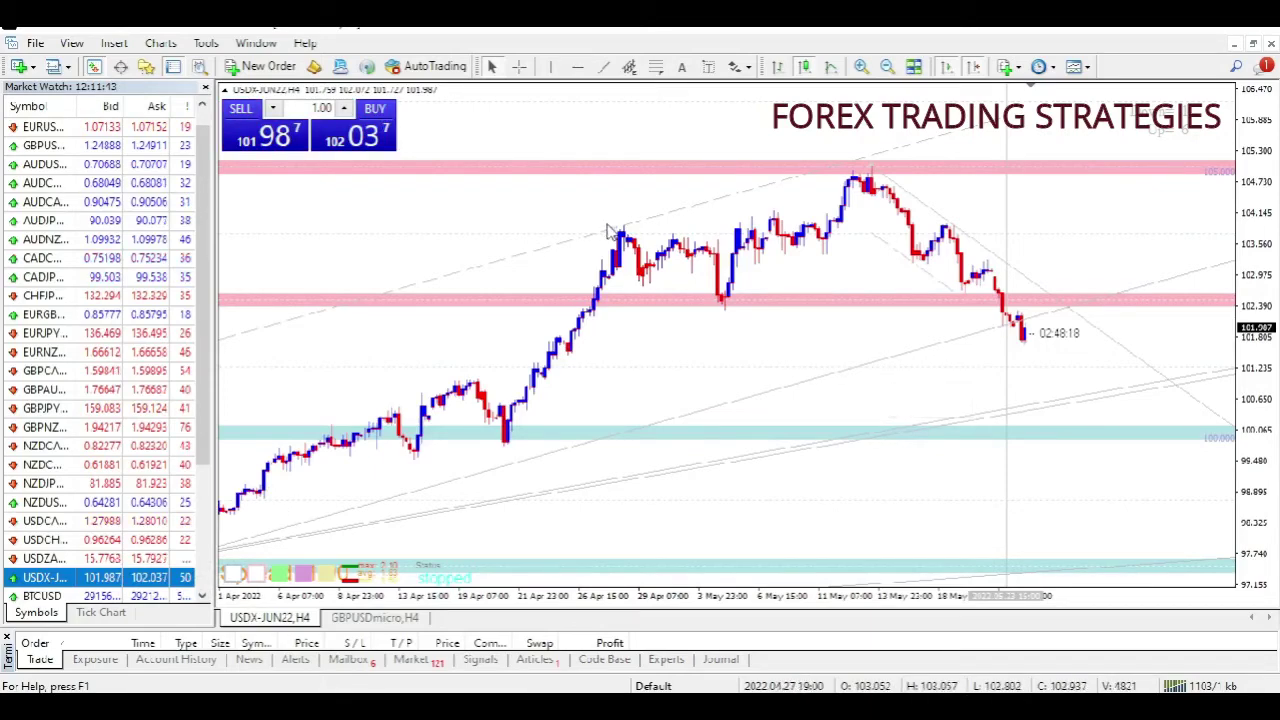
pyautogui.click(24, 131)
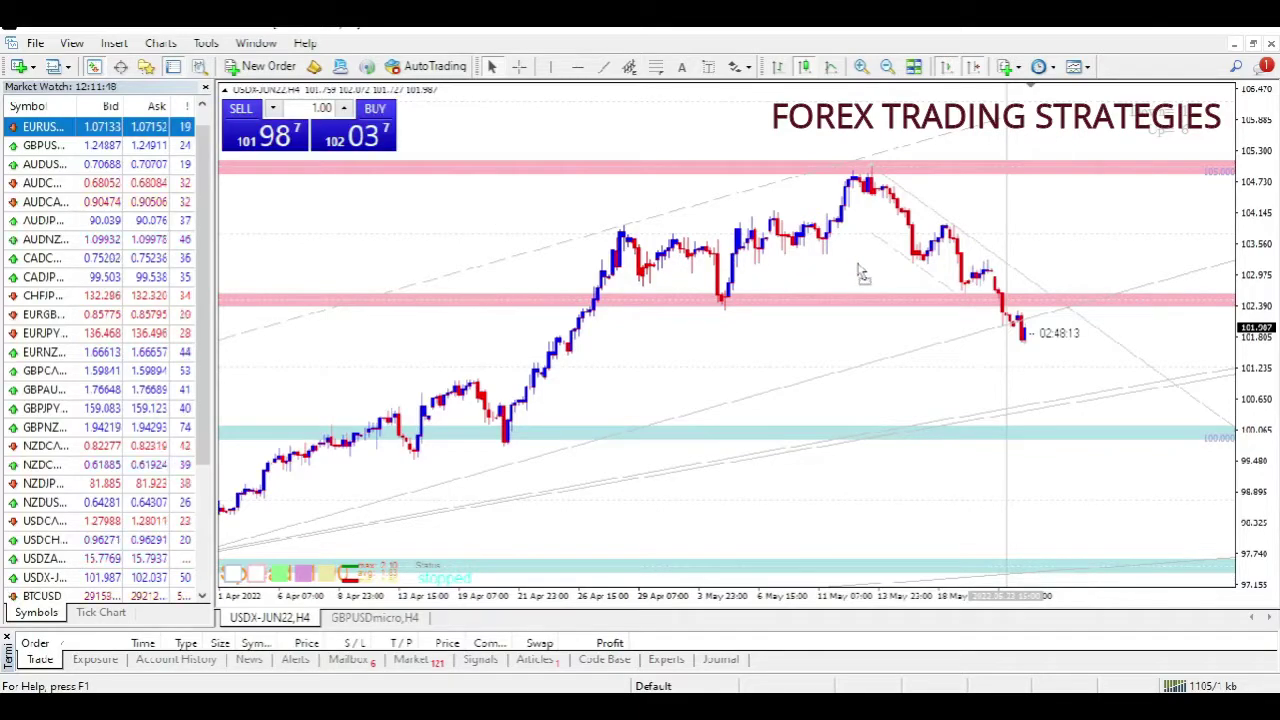
pyautogui.moveTo(862, 270); pyautogui.dragTo(866, 274)
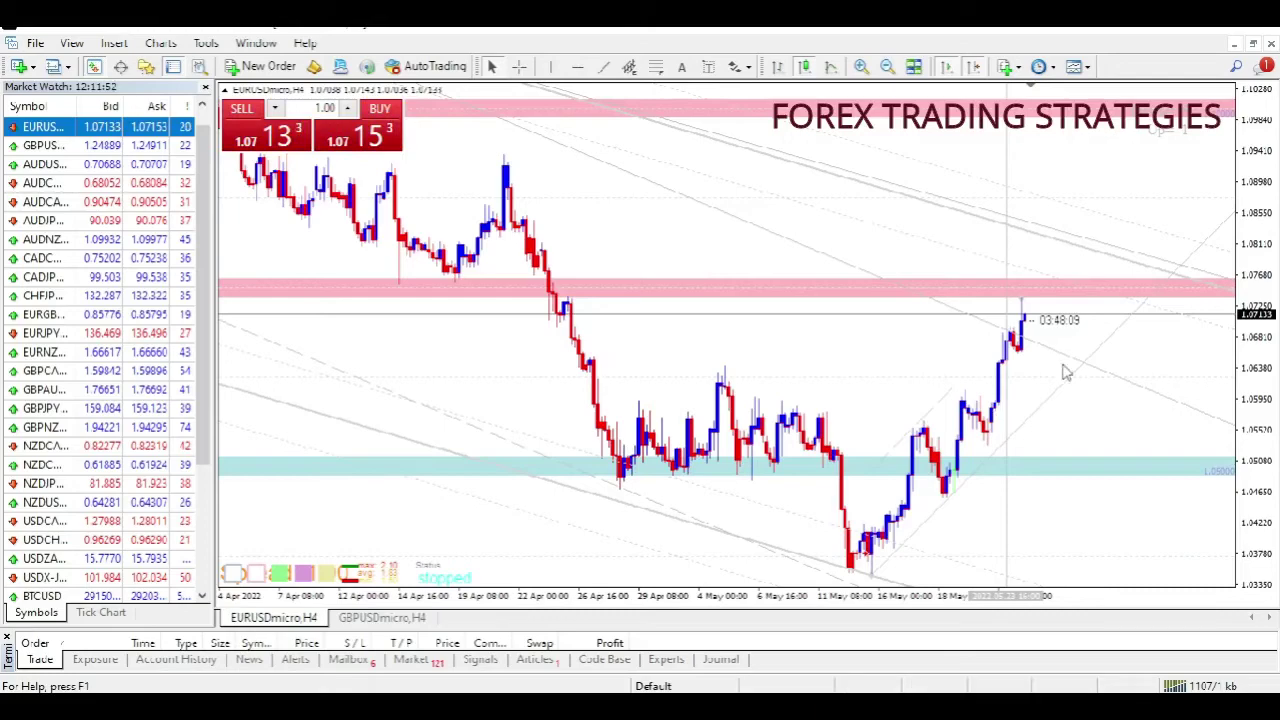
# Compress the EURUSD price scale and switch the chart to USDX-JUN22 for comparison
pyautogui.moveTo(1258, 197); pyautogui.dragTo(1254, 255)
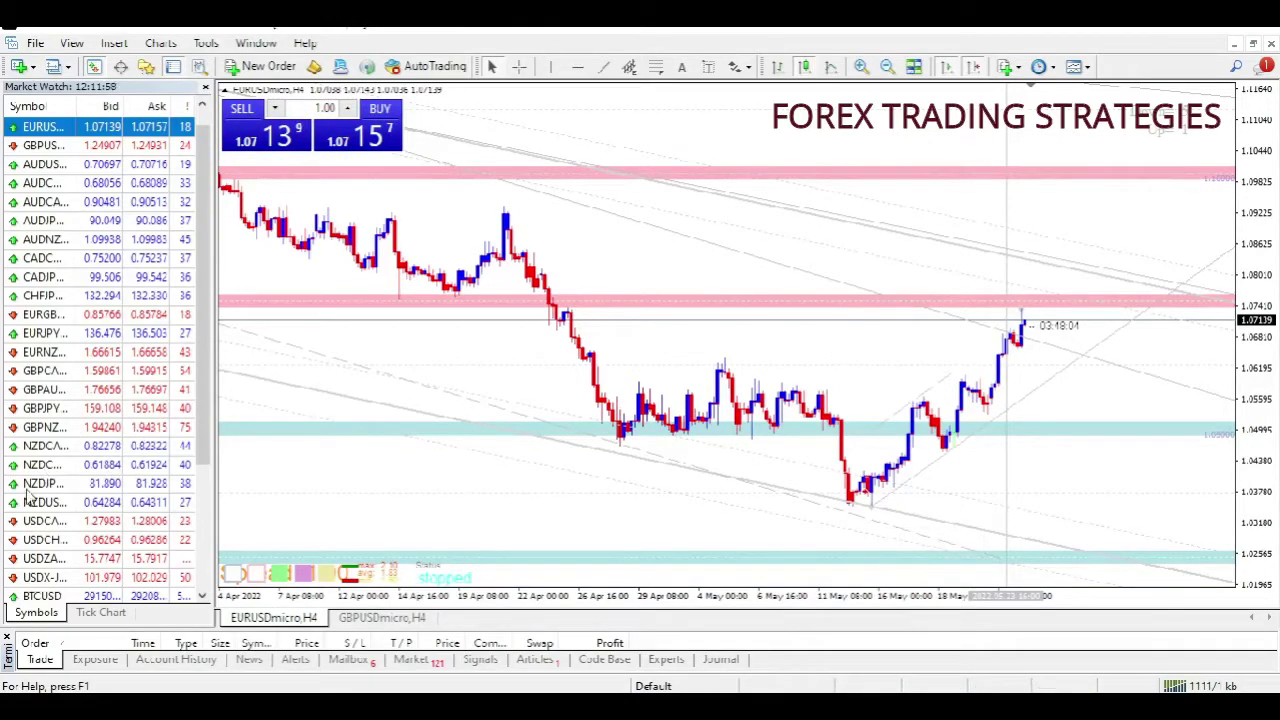
pyautogui.click(40, 578)
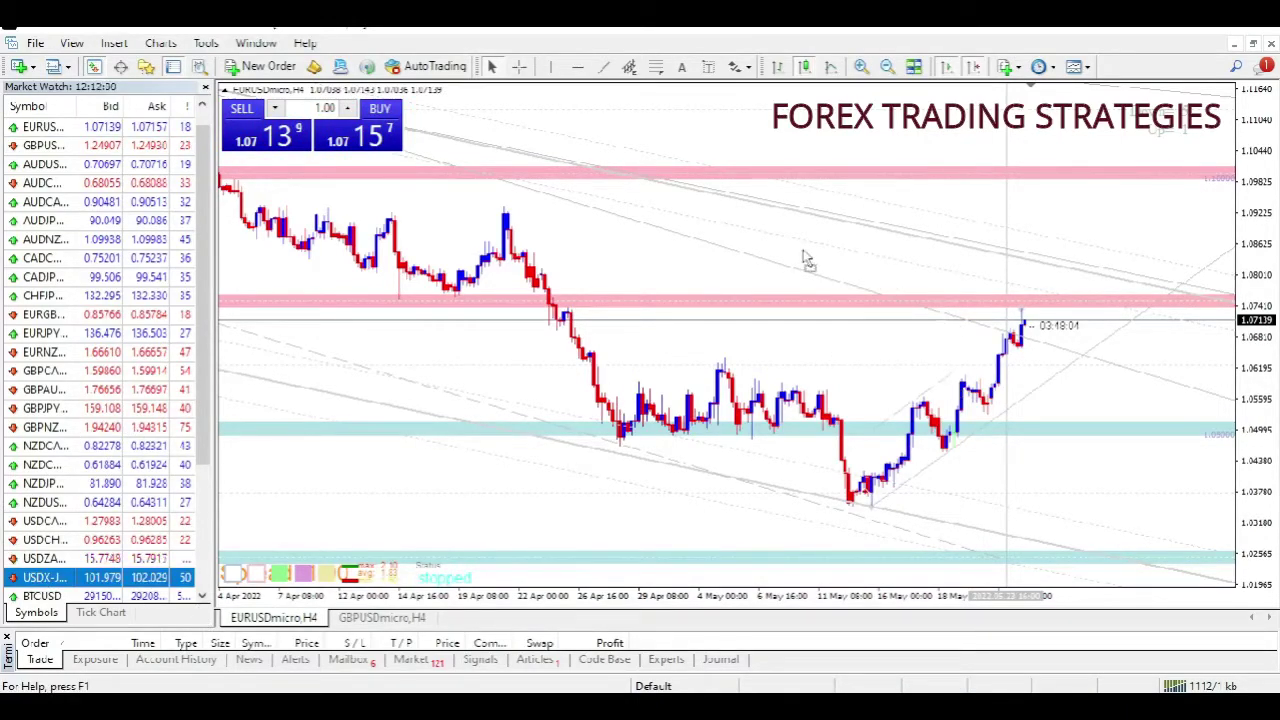
pyautogui.moveTo(808, 259); pyautogui.dragTo(808, 259)
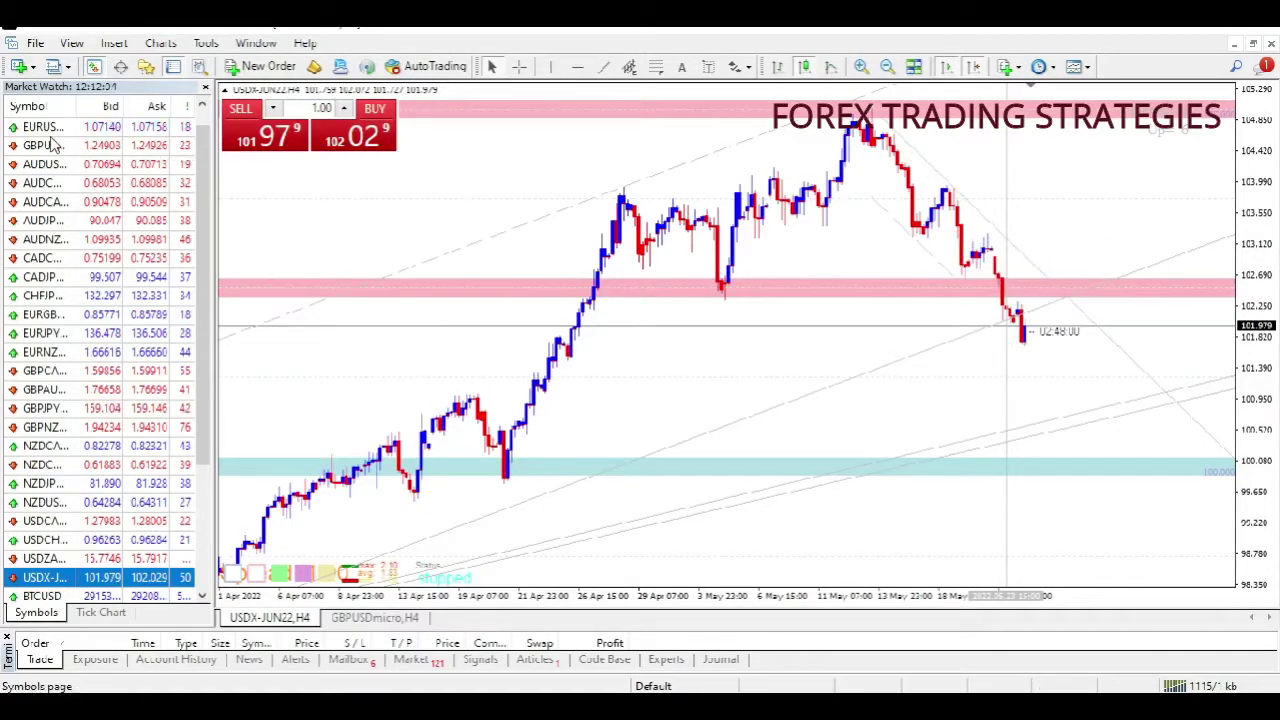
# Return the chart to EURUSD, compress its price scale, and widen Market Watch for full symbol names
pyautogui.moveTo(44, 131); pyautogui.dragTo(812, 350)
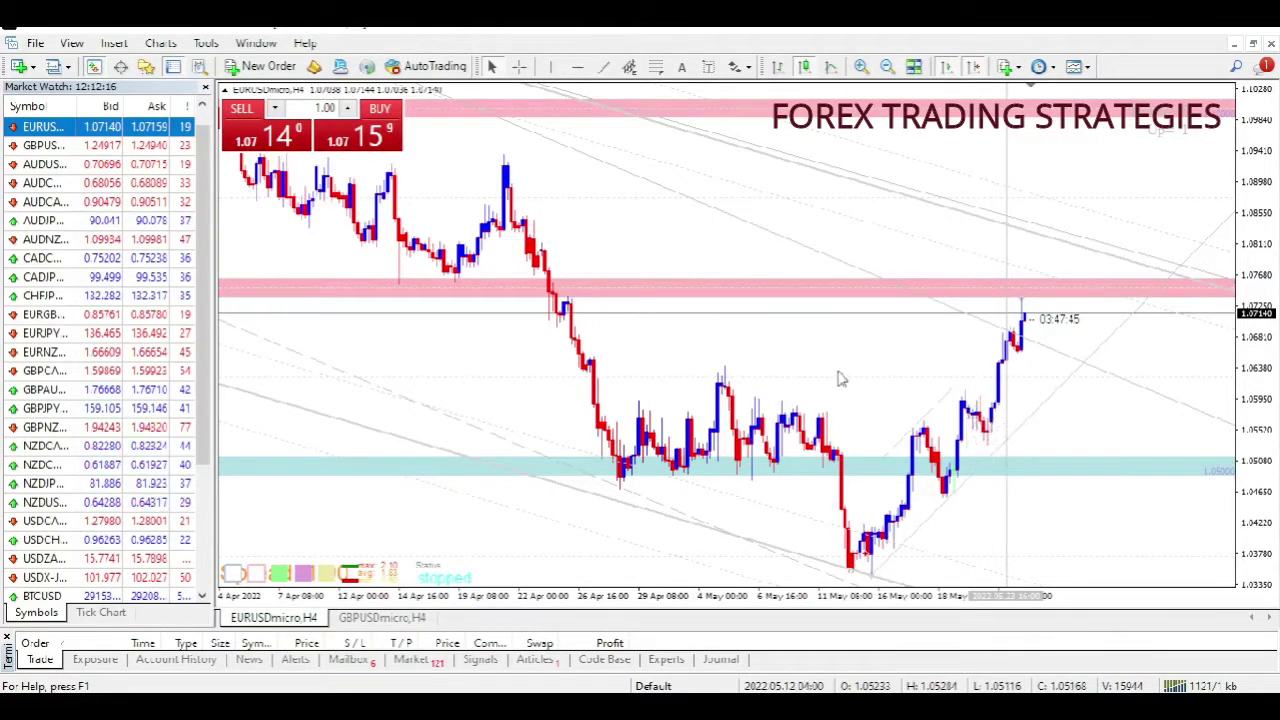
pyautogui.moveTo(1262, 193); pyautogui.dragTo(1257, 230)
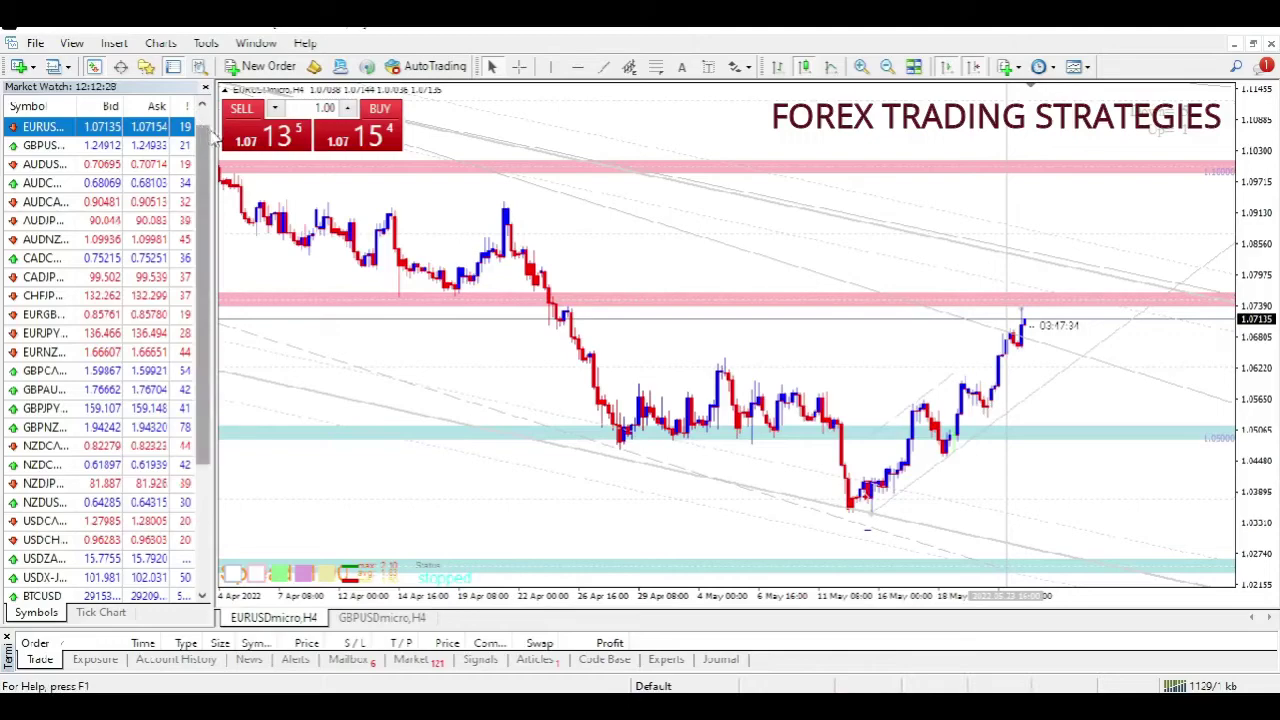
pyautogui.moveTo(212, 140); pyautogui.dragTo(250, 140)
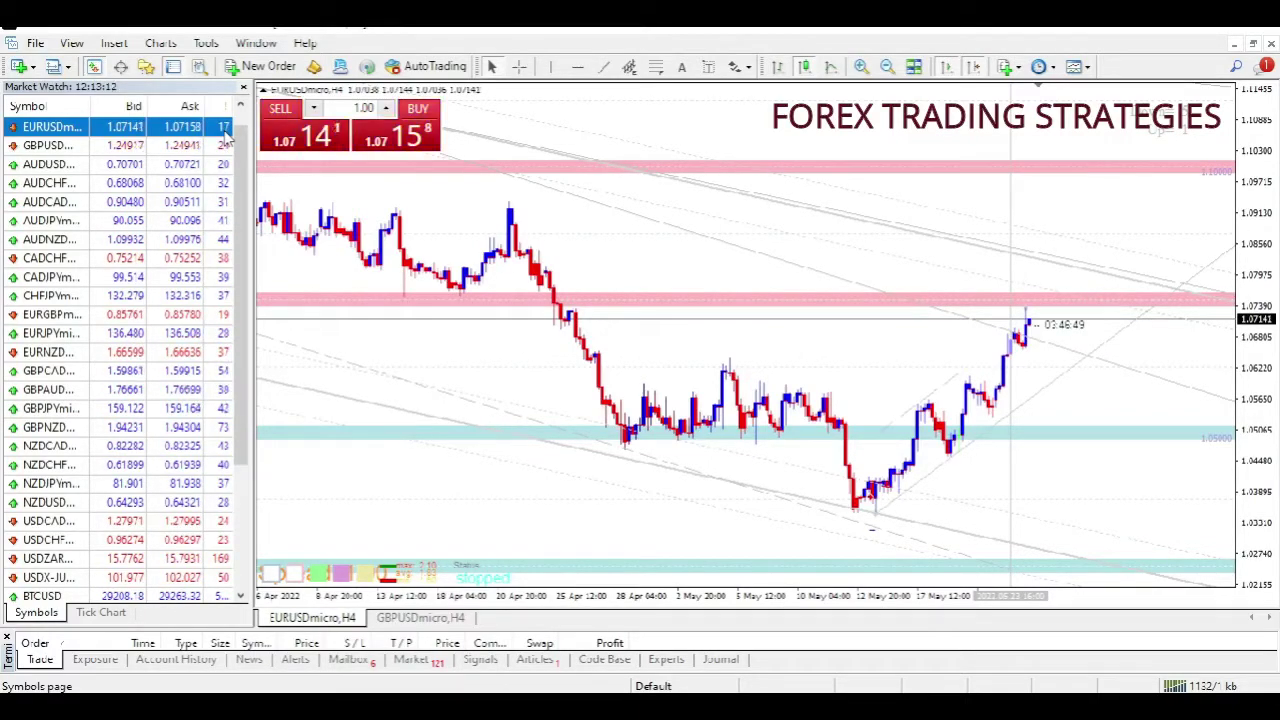
pyautogui.scroll(1, 218, 160)
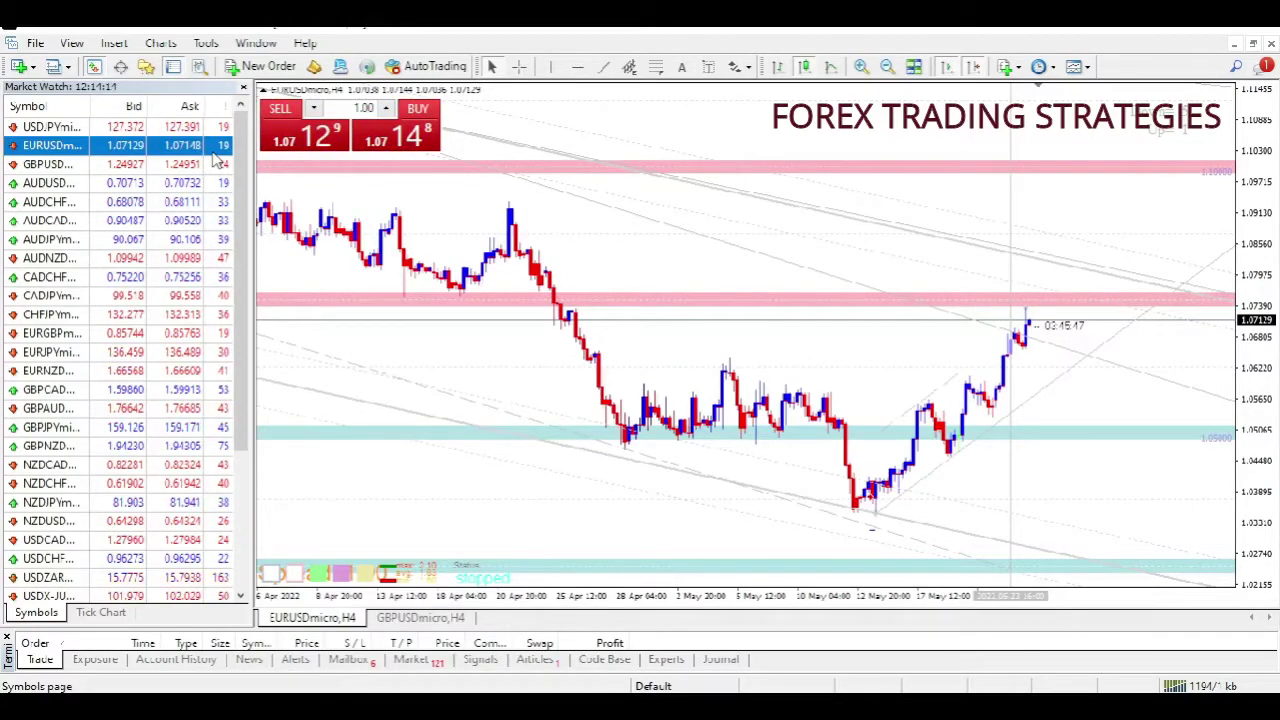
pyautogui.moveTo(163, 120)
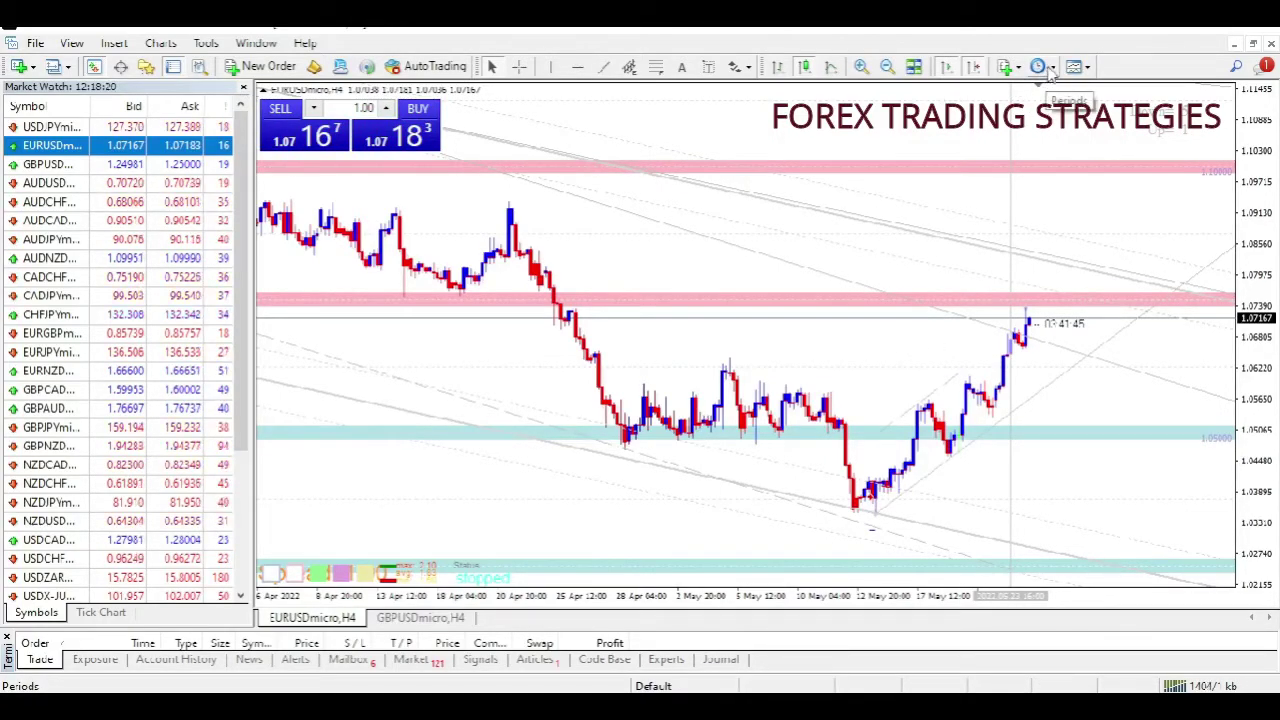
# Zoom out and draw trendlines along the March swing lows and the rally's highs
pyautogui.click(887, 66)
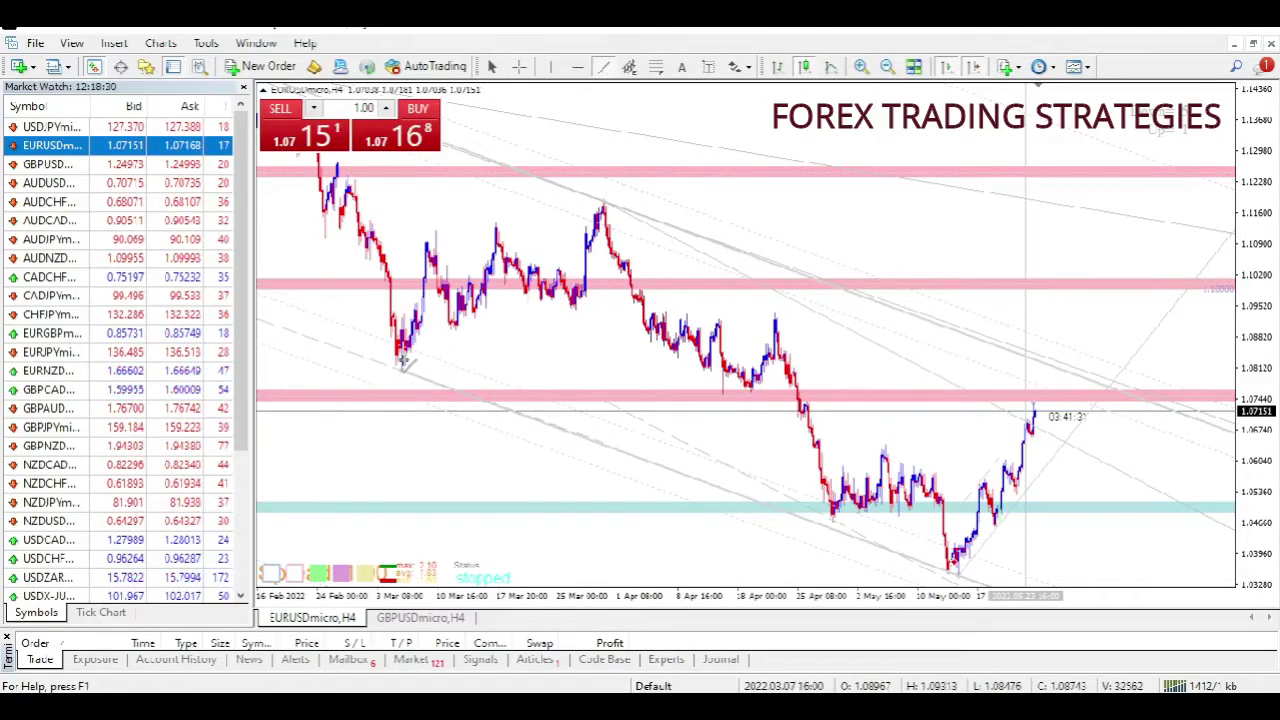
pyautogui.moveTo(397, 357); pyautogui.dragTo(739, 259)
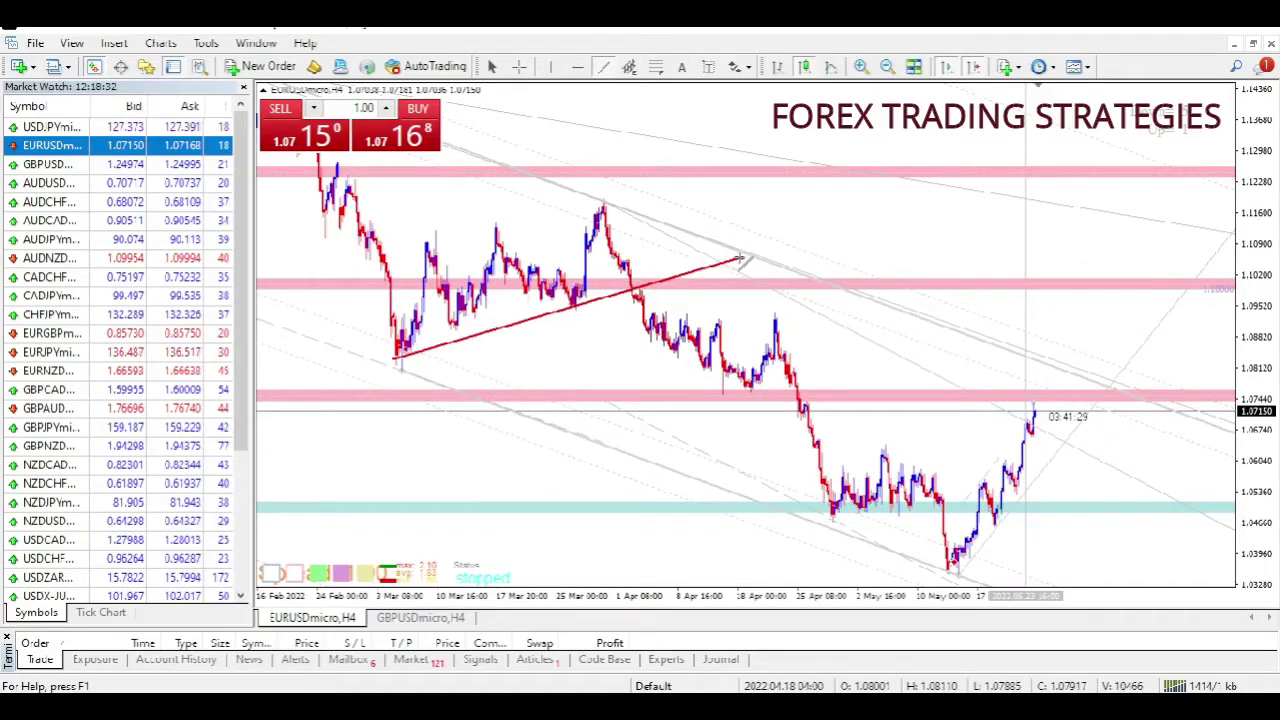
pyautogui.click(603, 66)
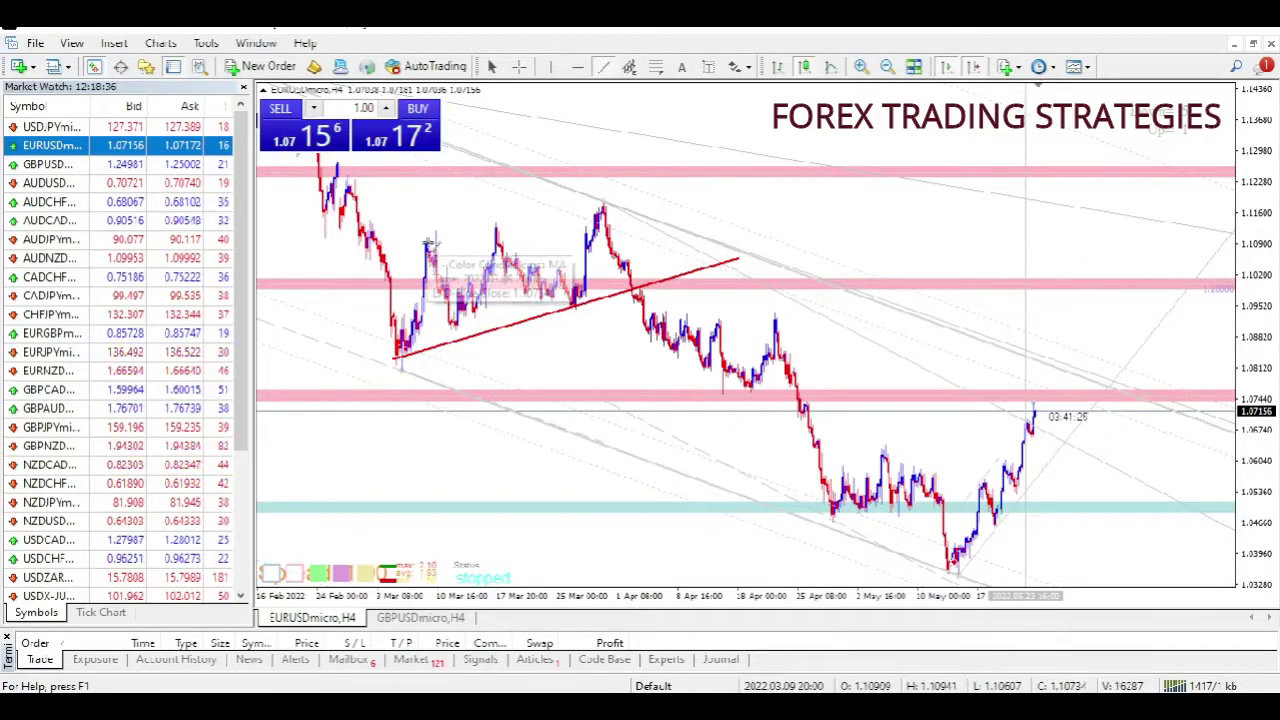
pyautogui.moveTo(426, 242)
pyautogui.mouseDown()
pyautogui.moveTo(600, 210)
pyautogui.moveTo(632, 185)
pyautogui.mouseUp()
pyautogui.moveTo(645, 192); pyautogui.dragTo(657, 189)
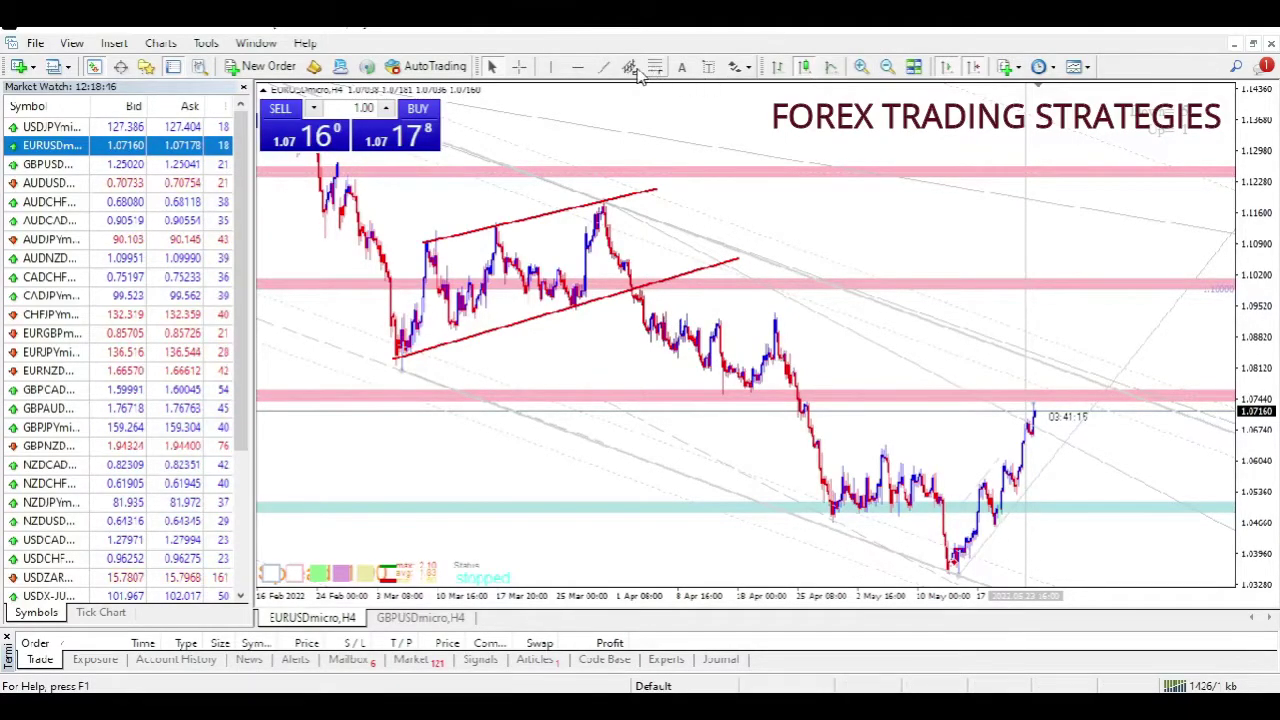
# Draw two horizontal red lines along the range's top and bottom, above the teal support
pyautogui.click(604, 67)
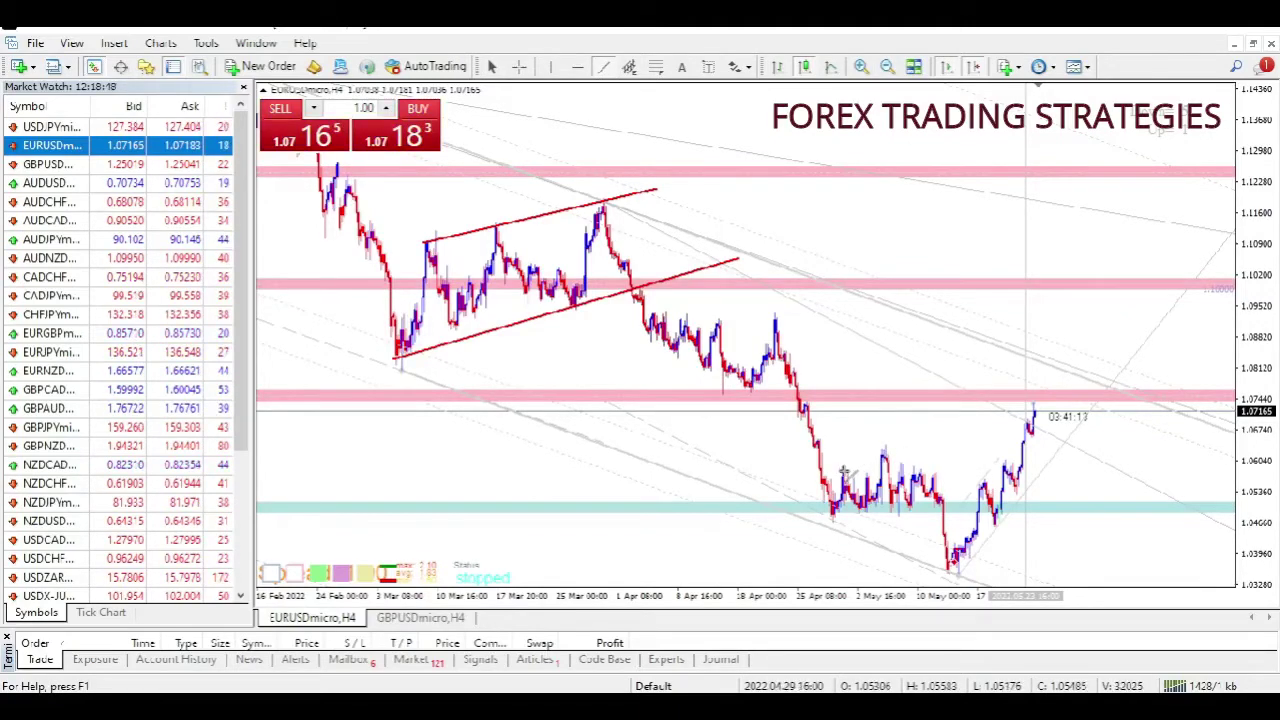
pyautogui.moveTo(947, 465); pyautogui.dragTo(950, 469)
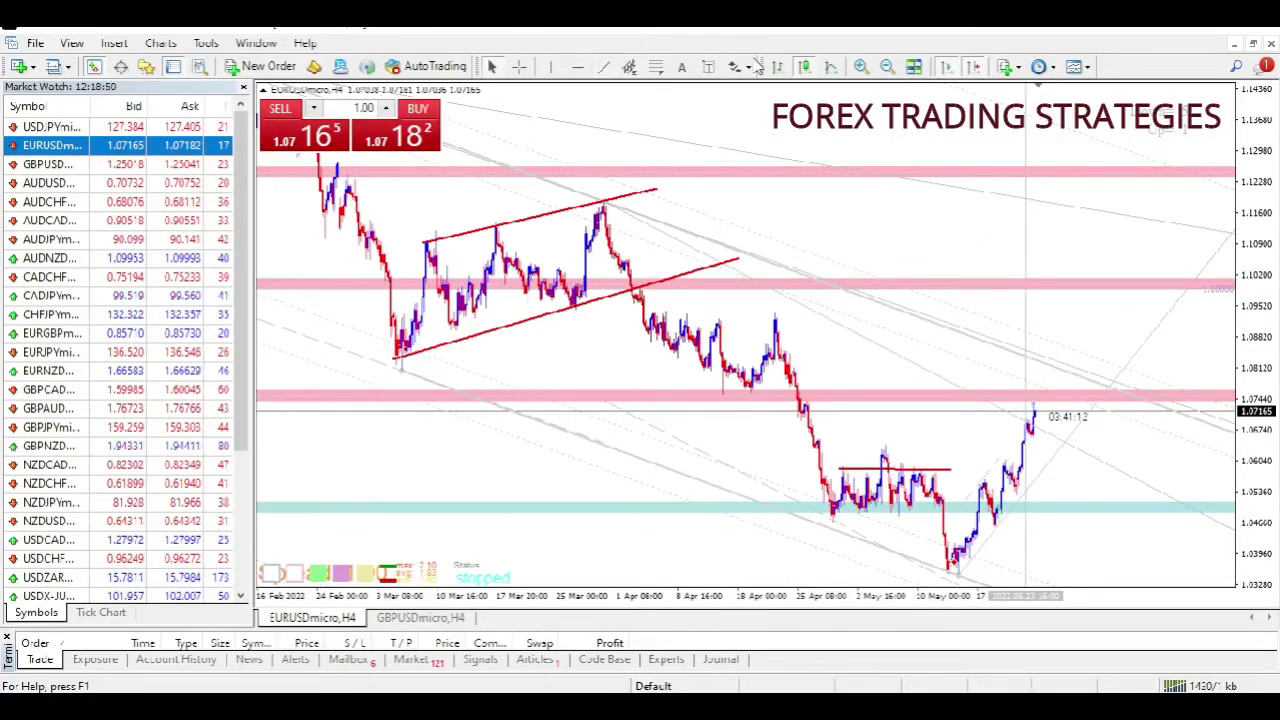
pyautogui.click(604, 67)
pyautogui.moveTo(840, 510); pyautogui.dragTo(956, 510)
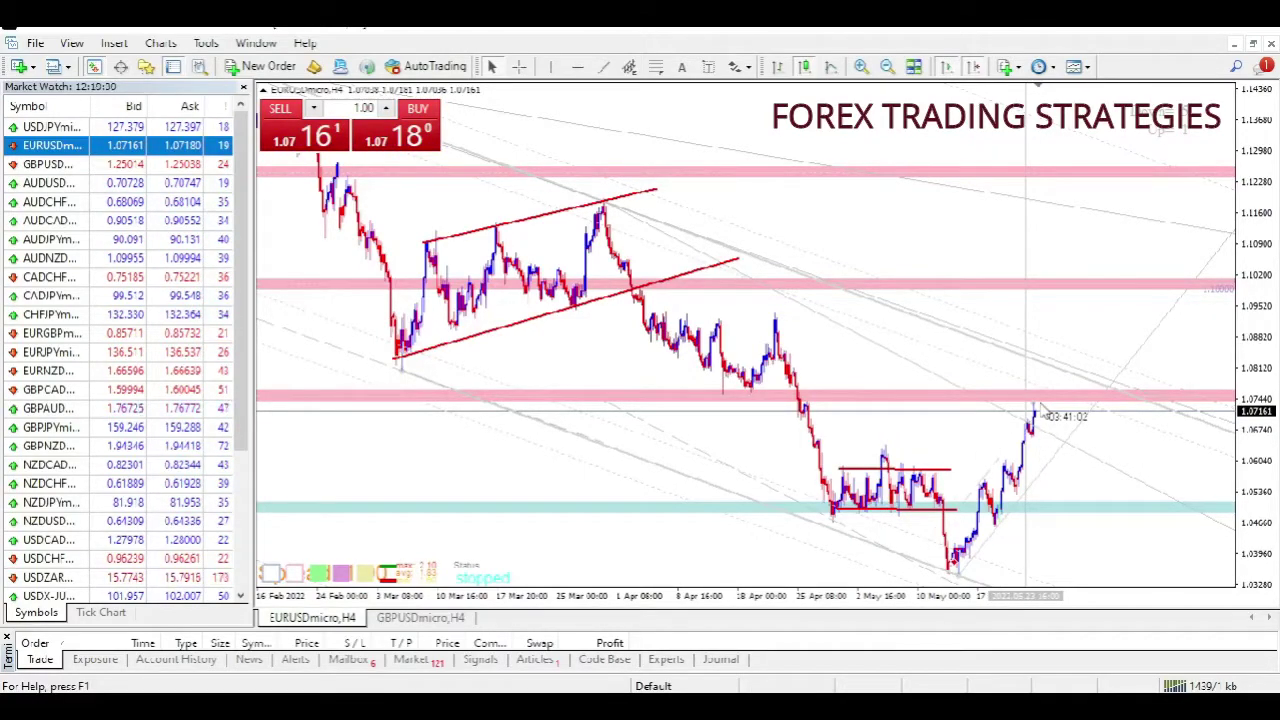
# Zoom into the April–May candles and compress the price scale to show zones near 1.10 and 1.02
pyautogui.press('+')
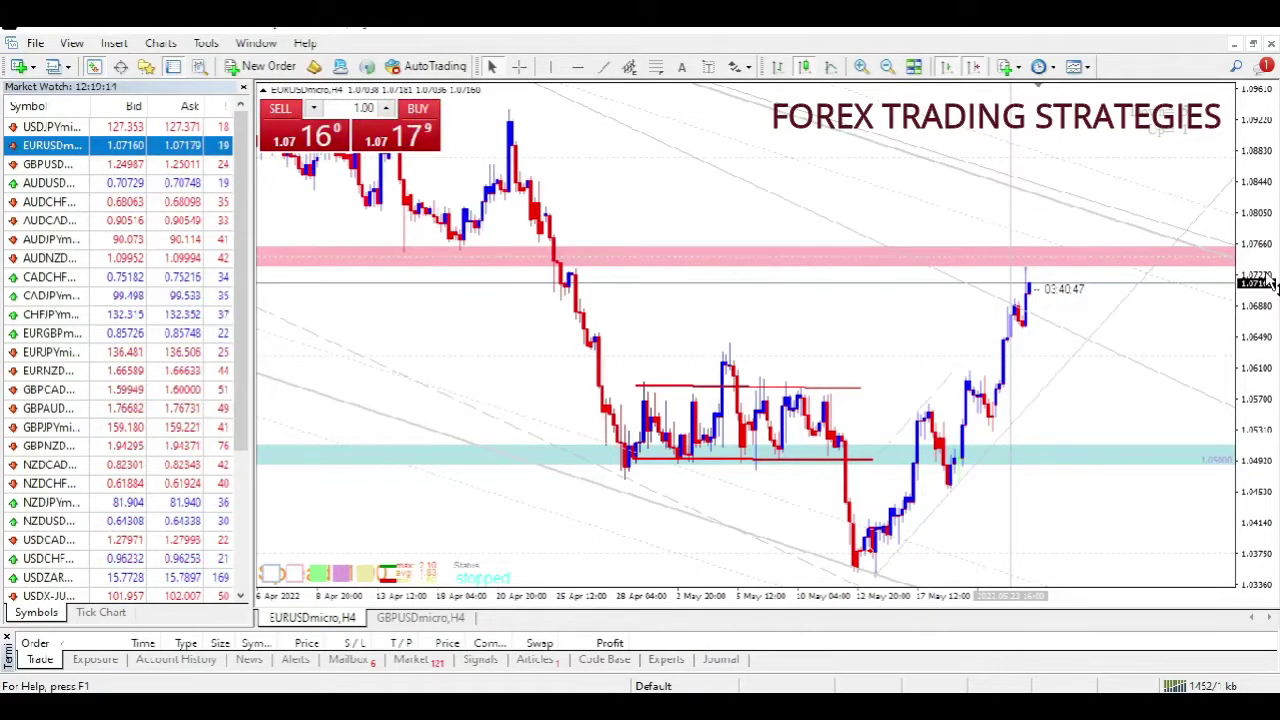
pyautogui.moveTo(1265, 220); pyautogui.dragTo(1264, 236)
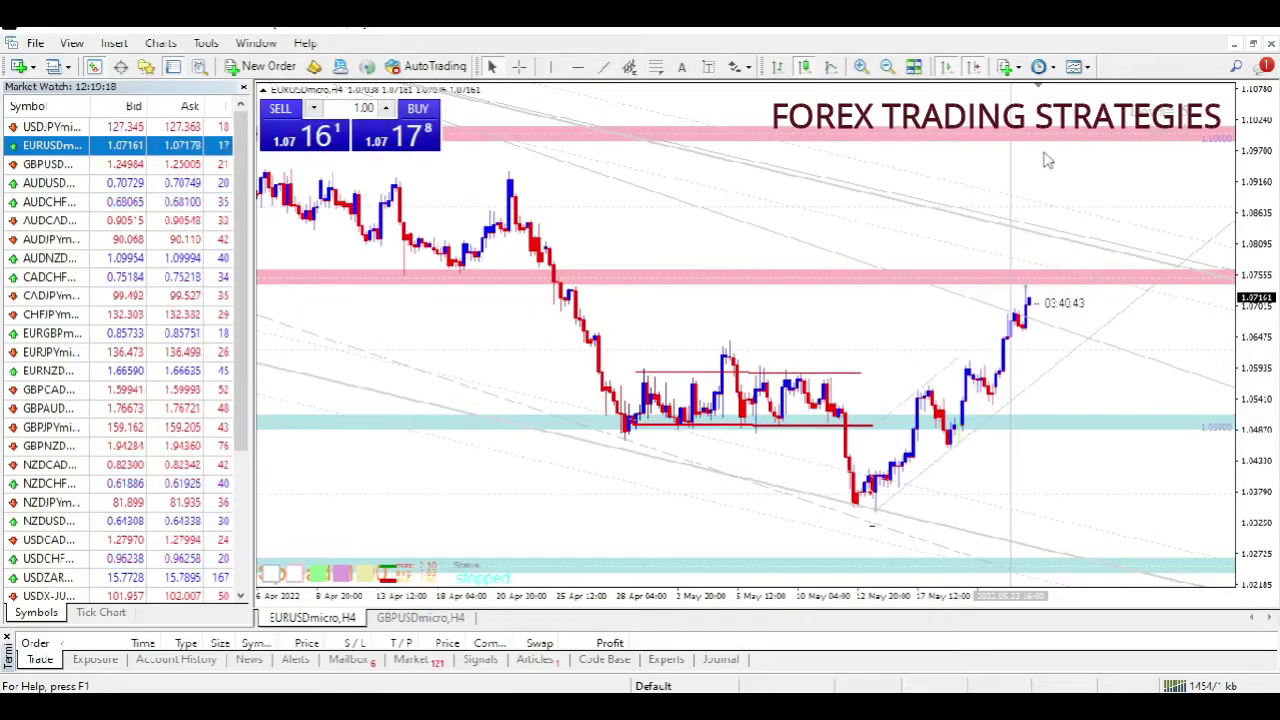
# Switch the EURUSD chart to Daily, spanning August 2021 to May 2022
pyautogui.click(1040, 66)
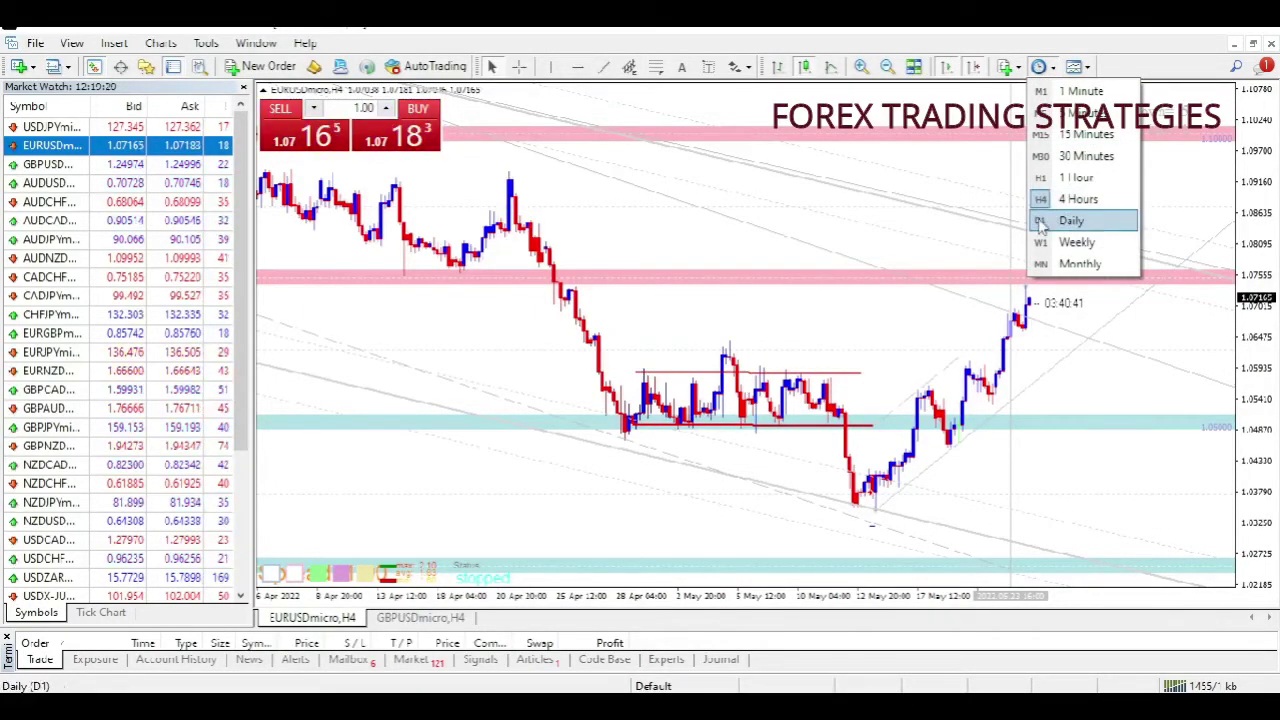
pyautogui.click(1070, 220)
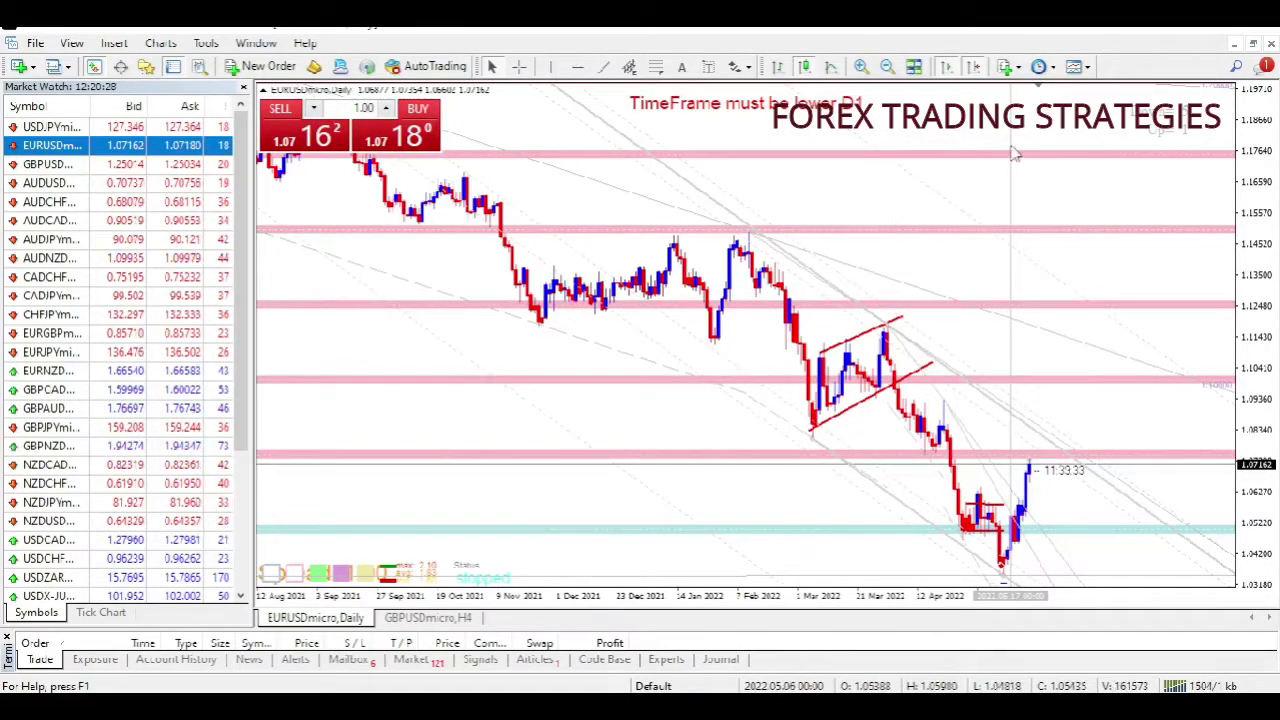
# Switch the EURUSD chart to Weekly to view pink zones up to about 1.22 since 2018
pyautogui.click(1040, 66)
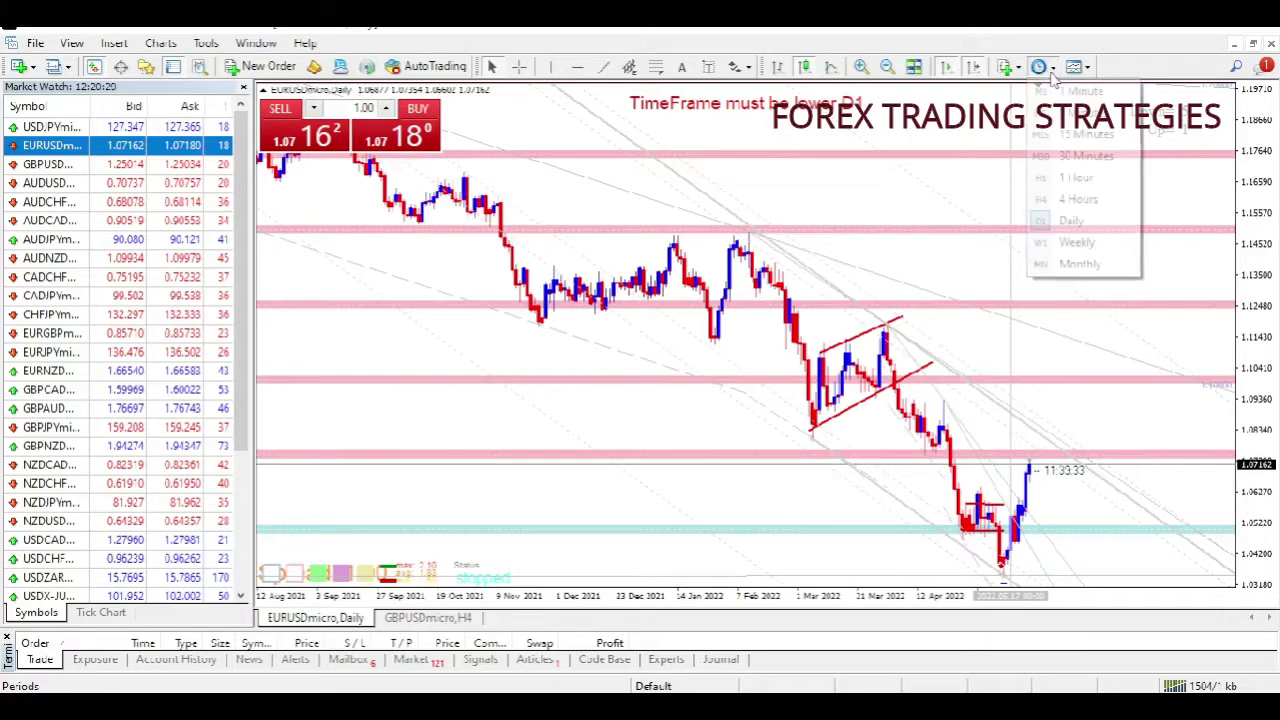
pyautogui.click(1050, 245)
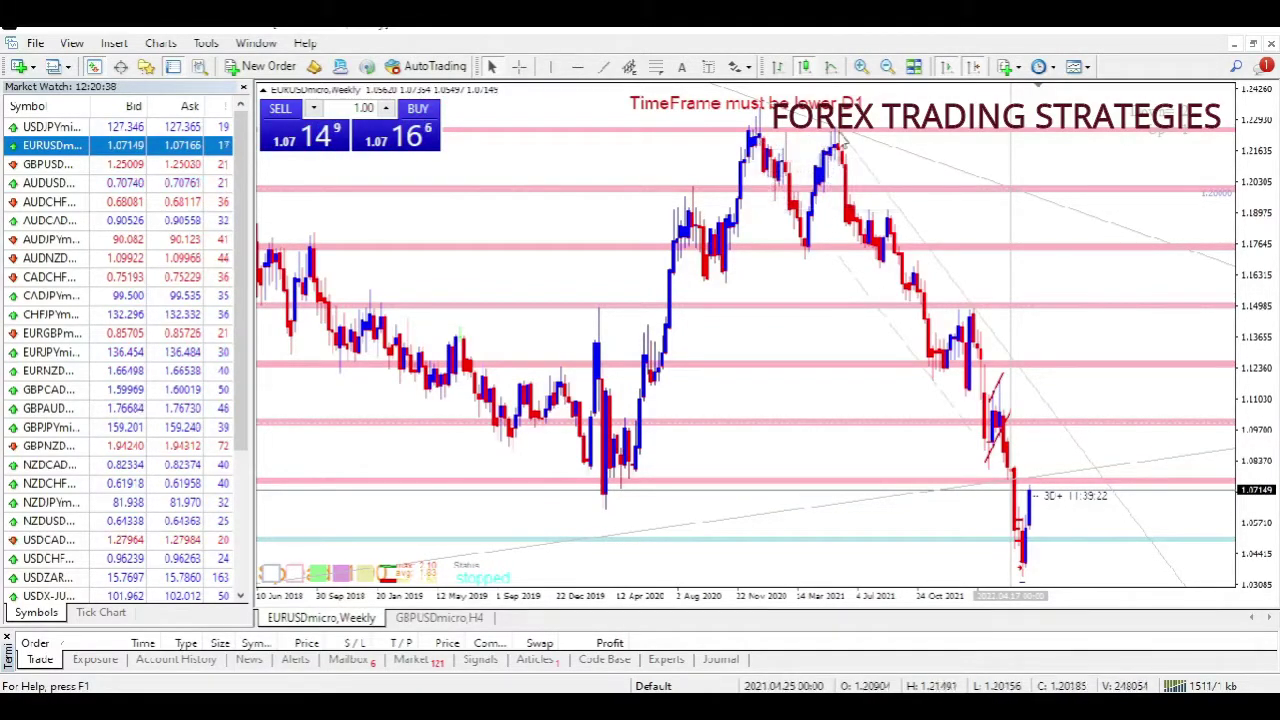
pyautogui.moveTo(845, 147)
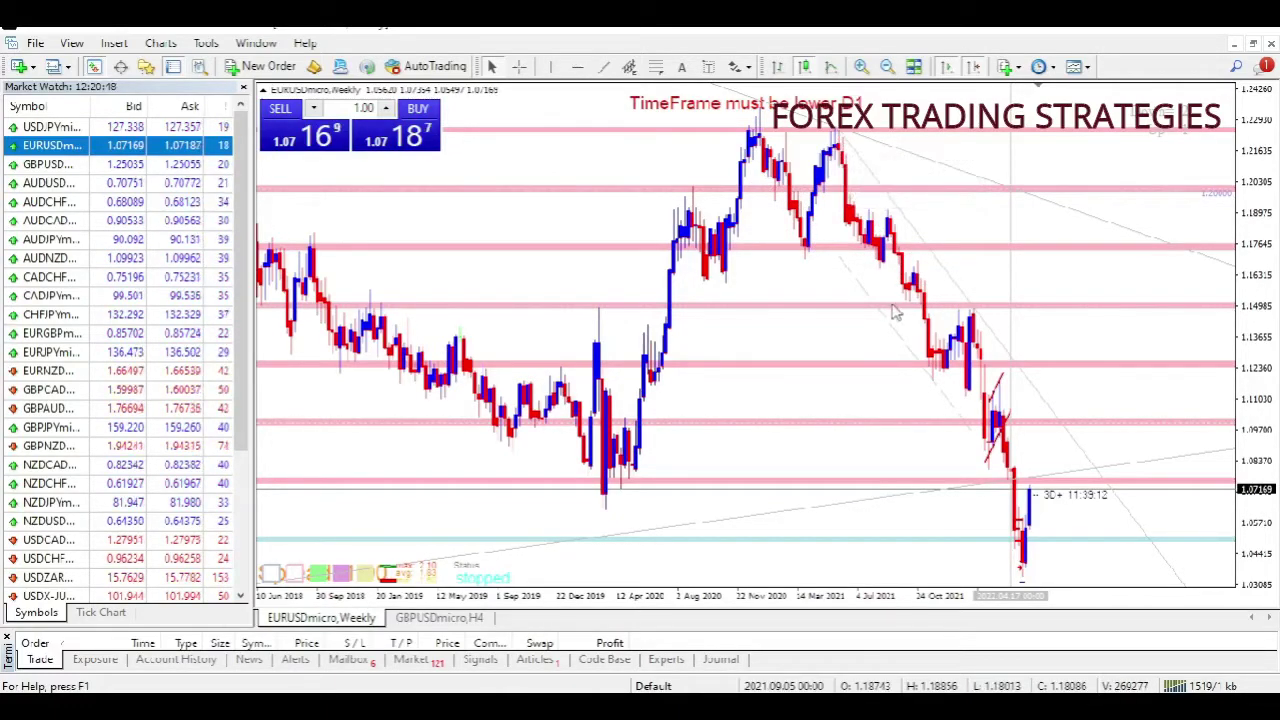
pyautogui.moveTo(1013, 490)
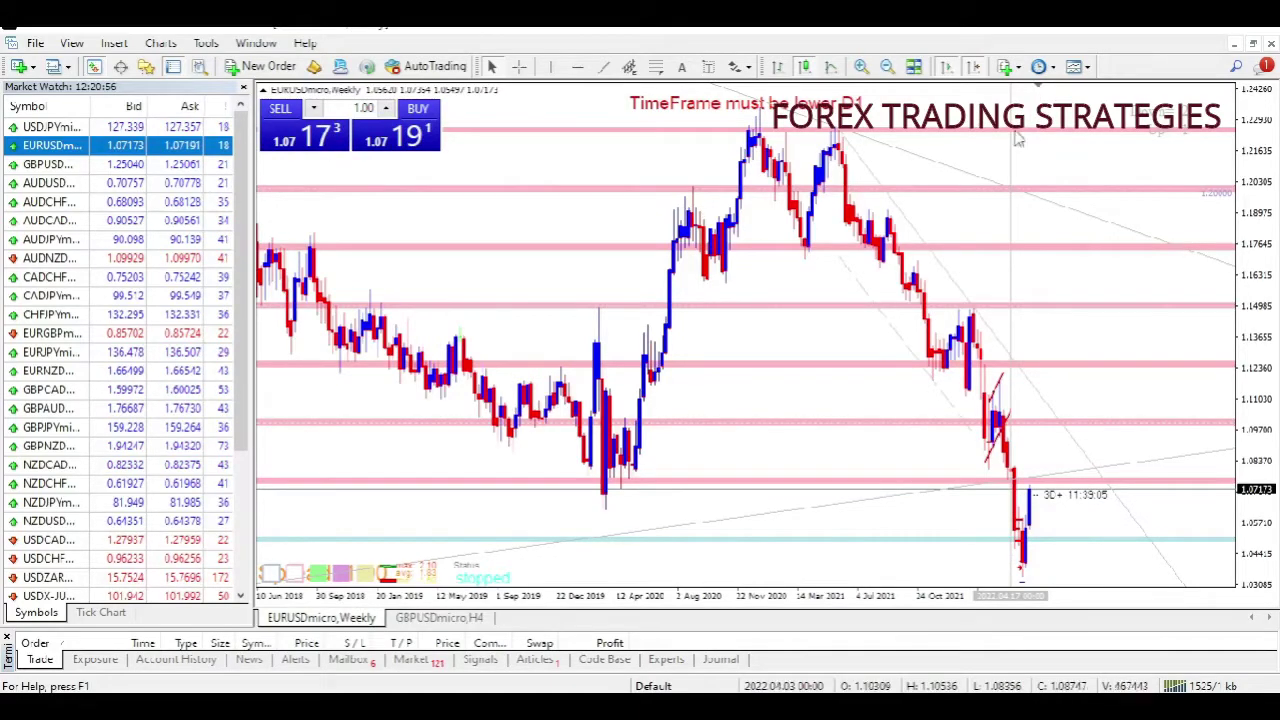
# Move the chart from Daily to H1 and zoom onto the latest hourly bars of 11–23 May
pyautogui.click(1040, 66)
pyautogui.click(1043, 221)
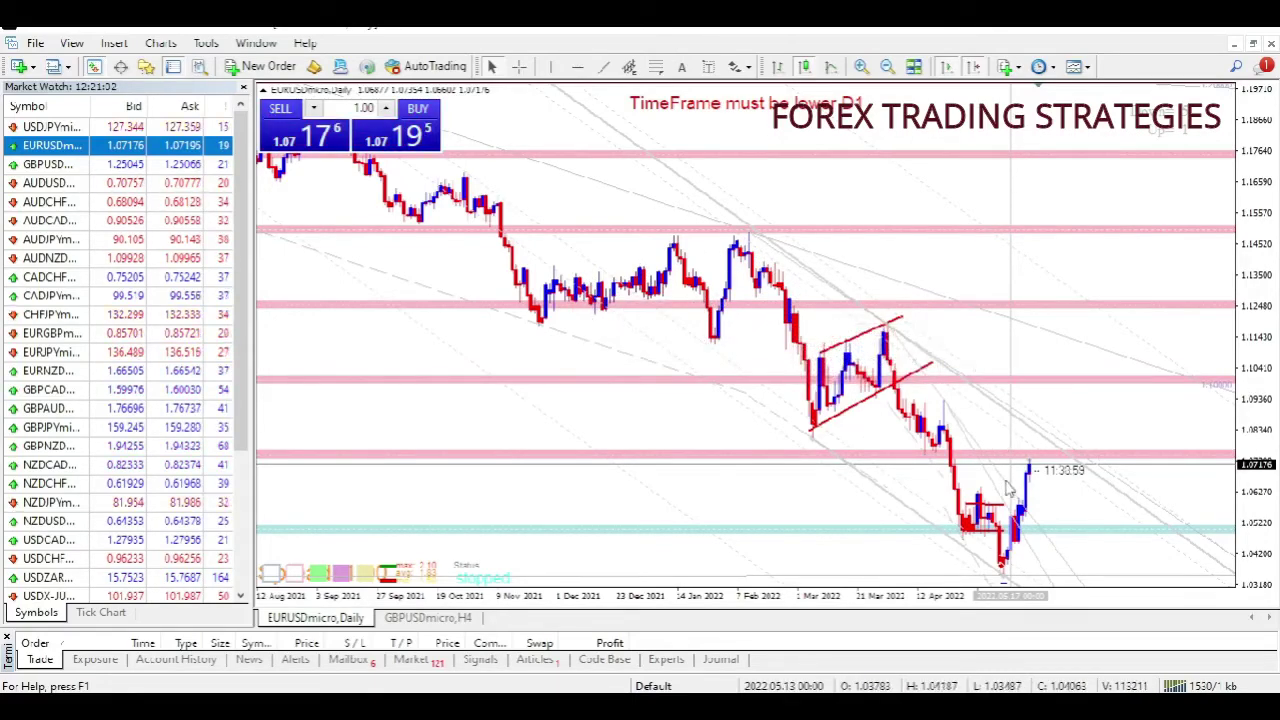
pyautogui.click(1040, 66)
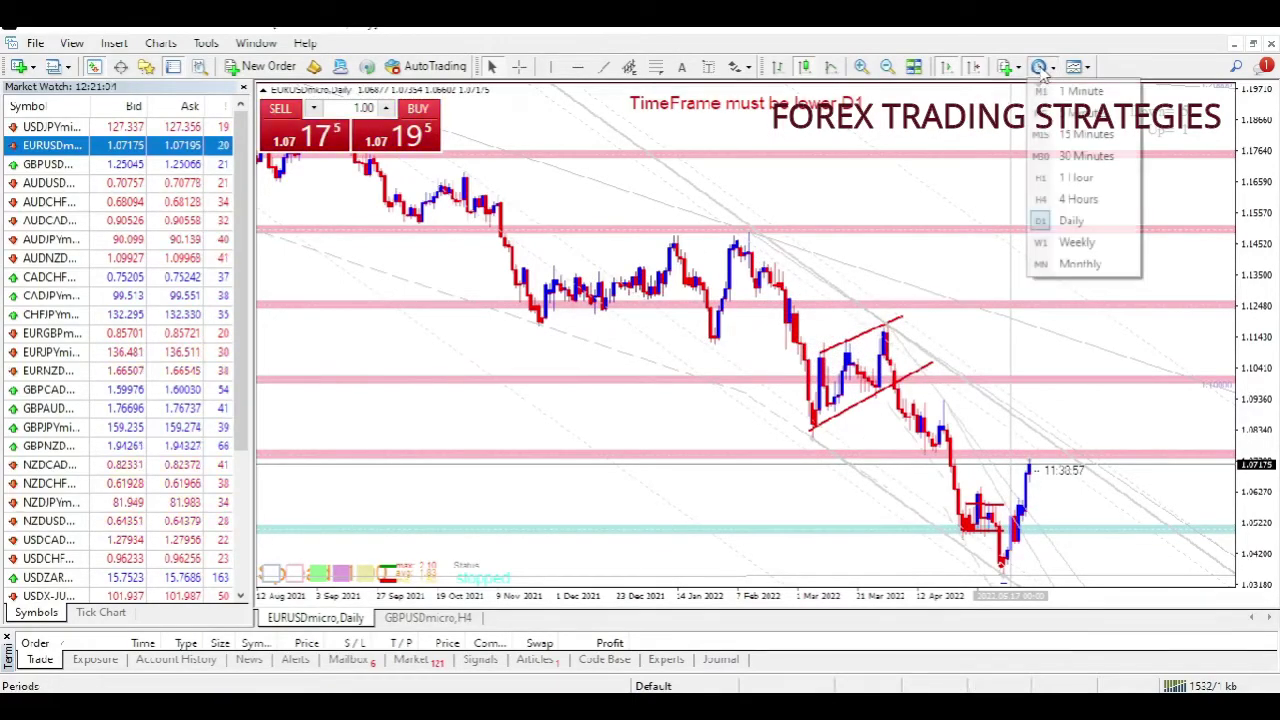
pyautogui.click(1060, 177)
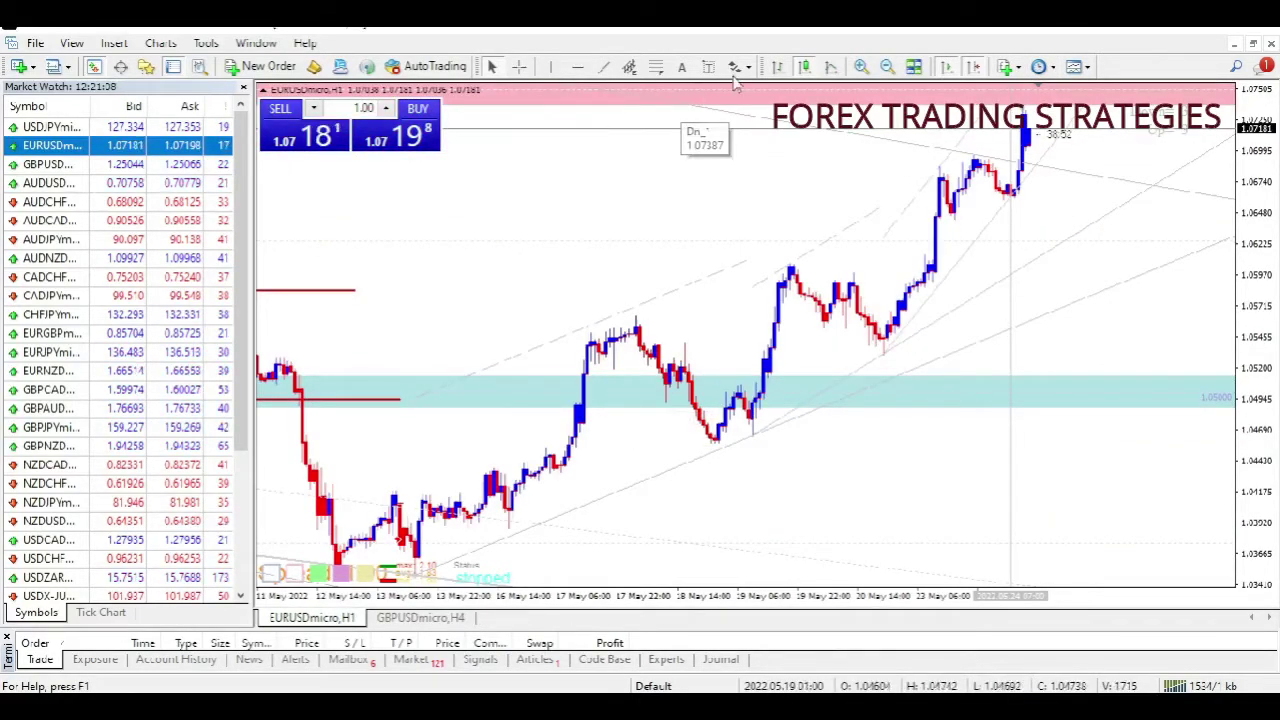
pyautogui.click(887, 66)
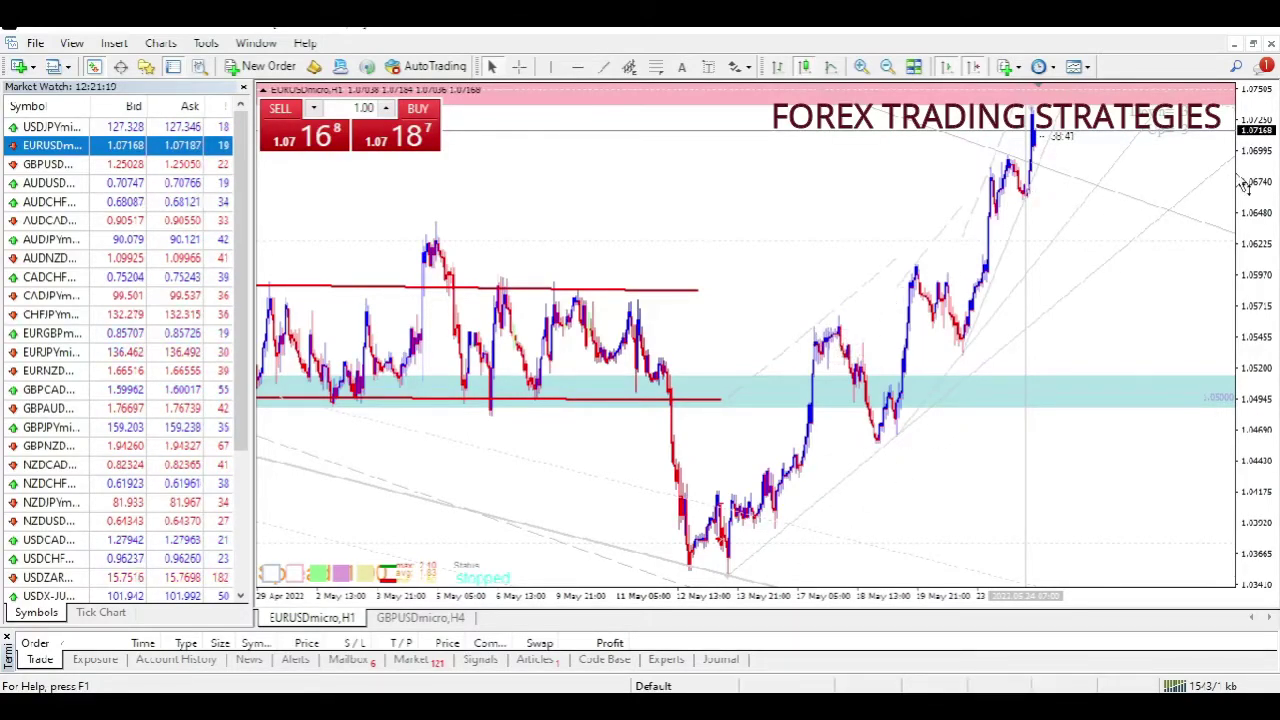
pyautogui.click(859, 67)
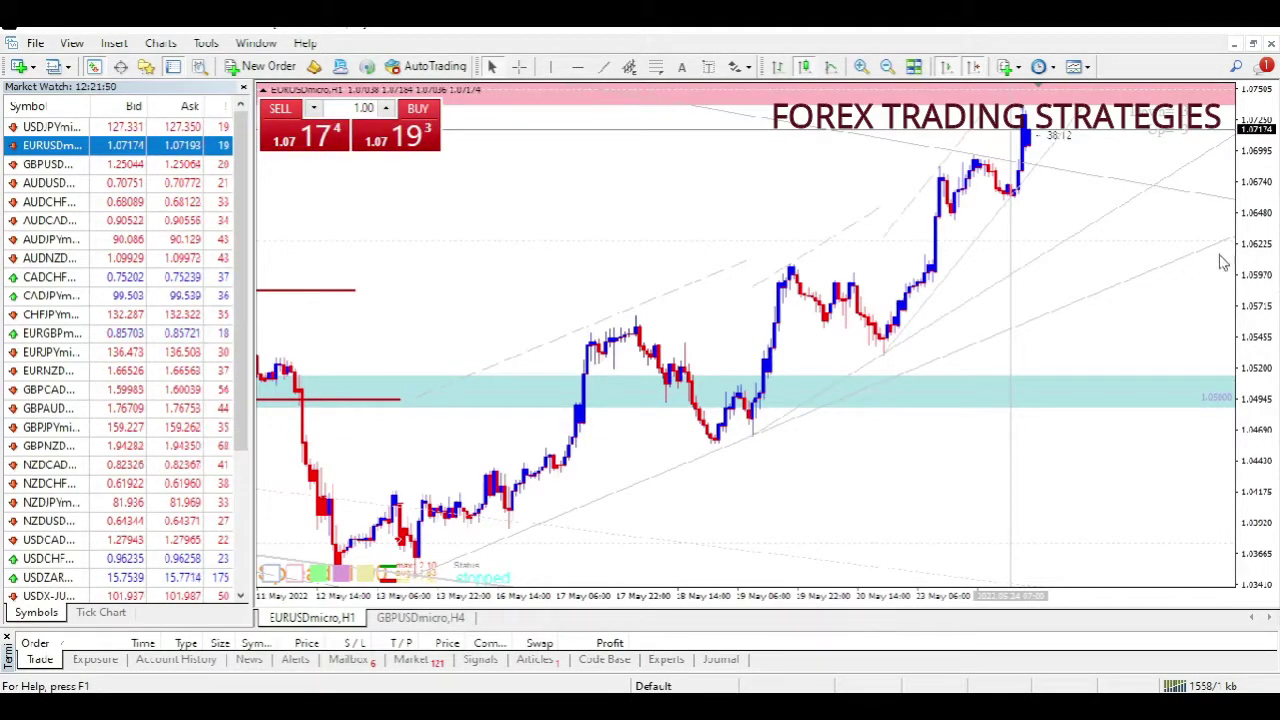
# Compress the H1 price scale to roughly 1.029–1.080 so the whole pink zone shows
pyautogui.moveTo(1258, 178); pyautogui.dragTo(1256, 197)
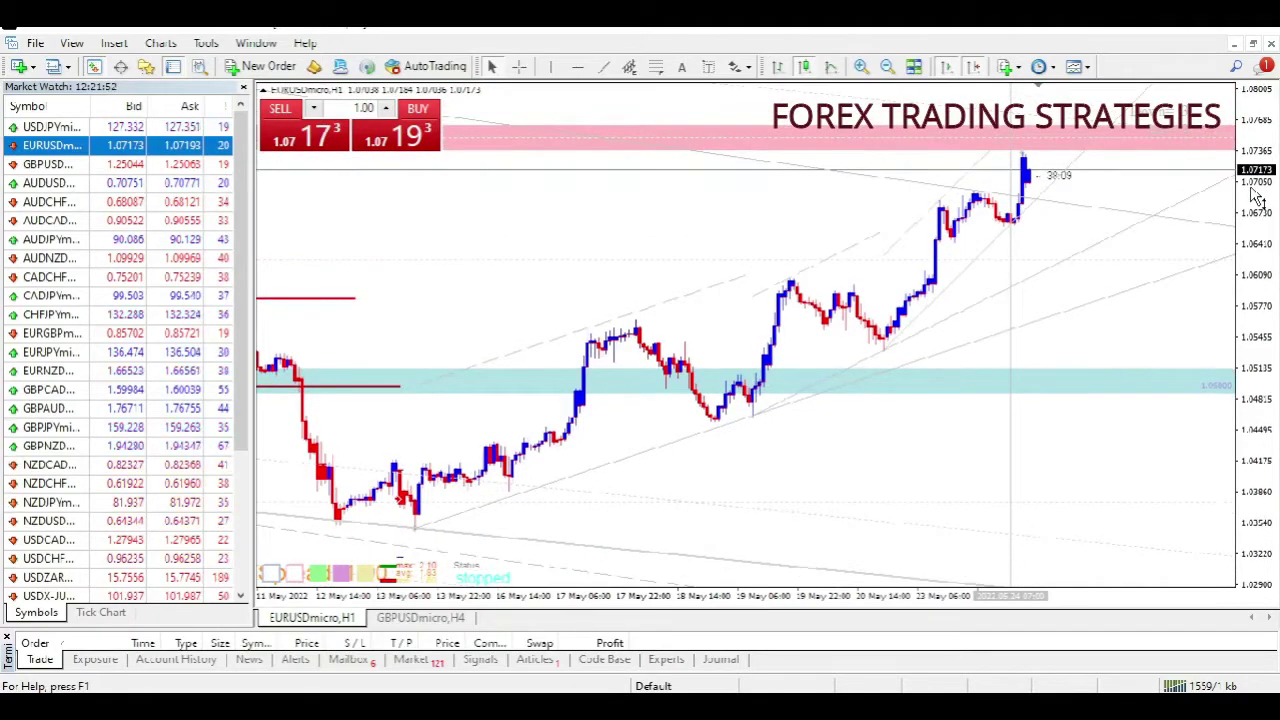